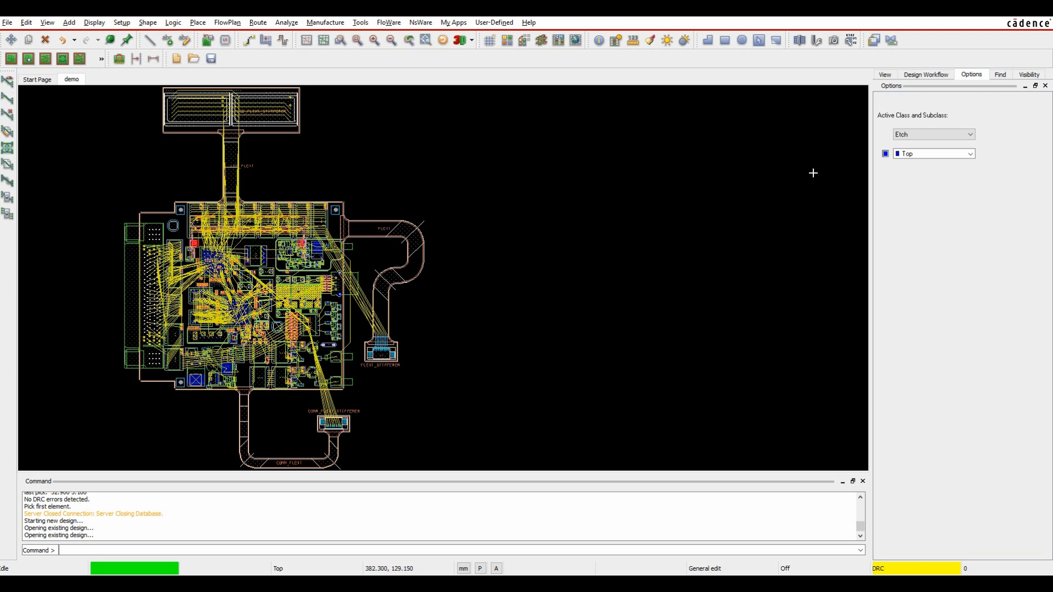
Set the editor product to Allegro Venture PCB Designer Suite with the Symphony Team Design option.
{"action": "left_click", "coordinate": [7, 23]}
{"action": "left_click", "coordinate": [43, 236]}
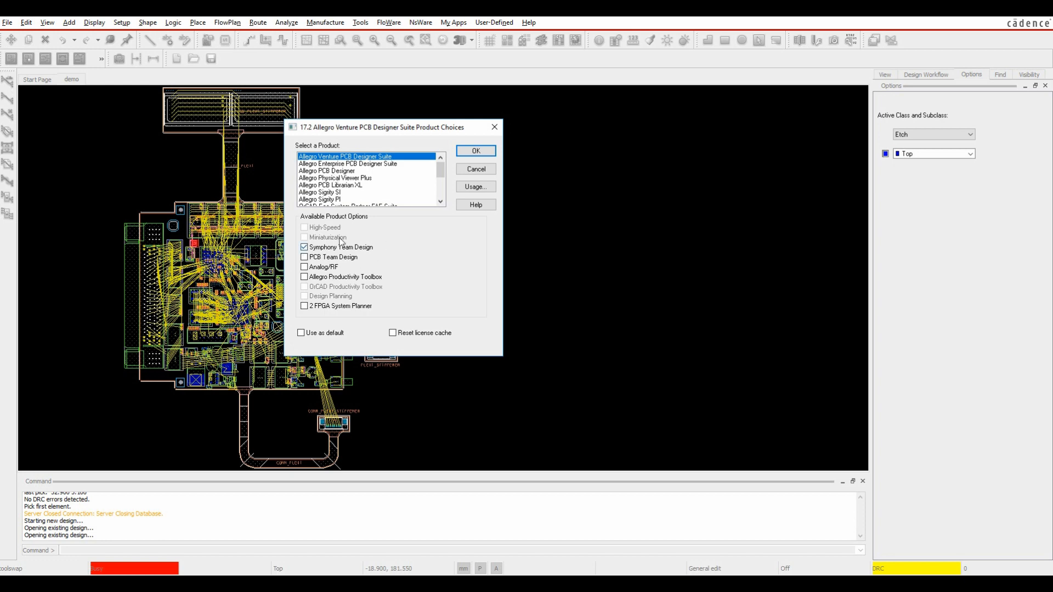
{"action": "left_click", "coordinate": [475, 151]}
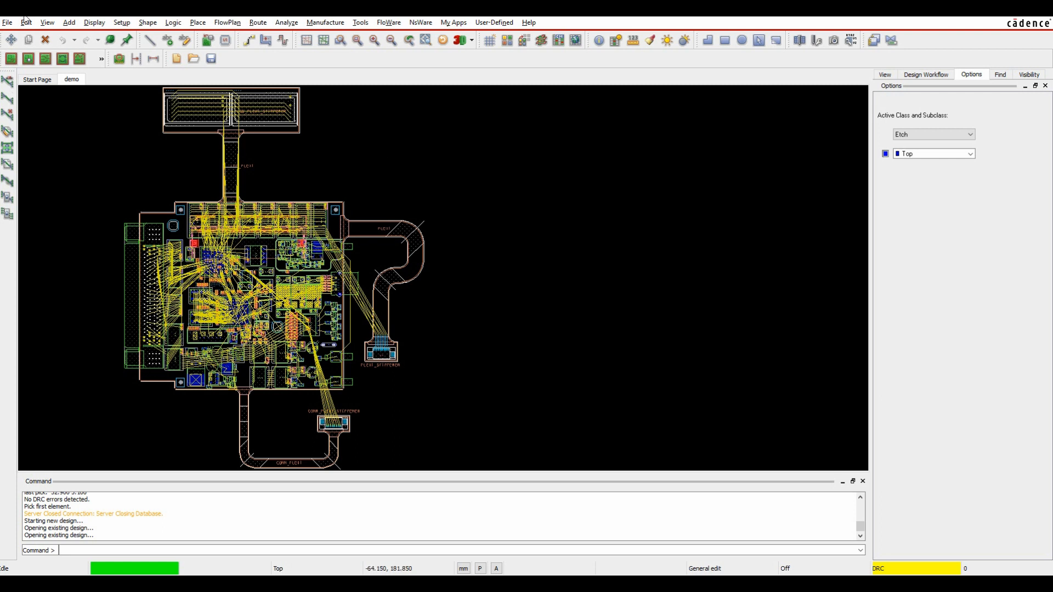
Start a Symphony server for the demo board and minimize the server window.
{"action": "left_click", "coordinate": [7, 23]}
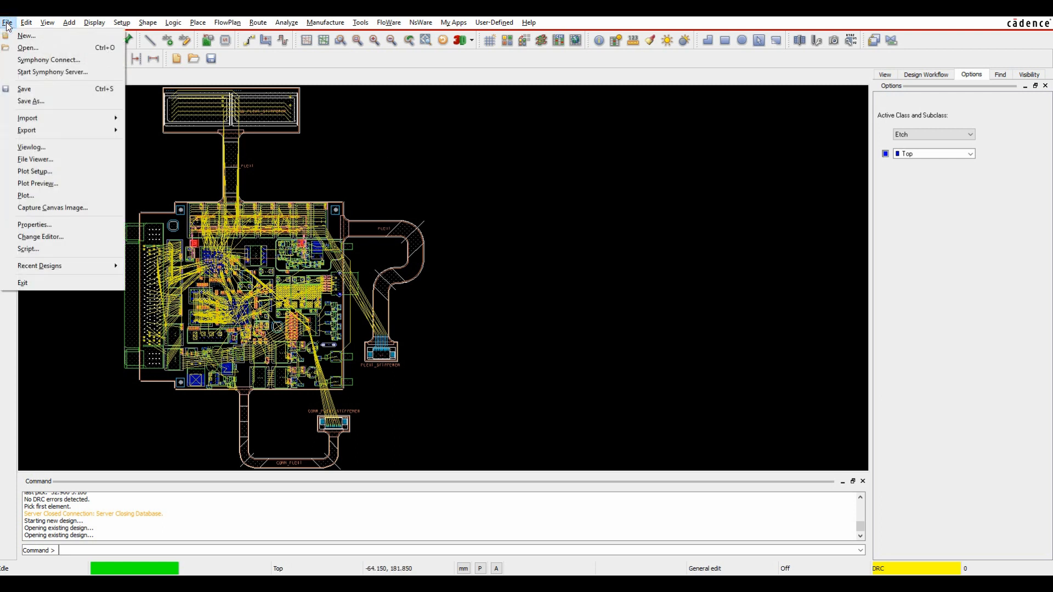
{"action": "left_click", "coordinate": [32, 77]}
{"action": "left_click", "coordinate": [509, 308]}
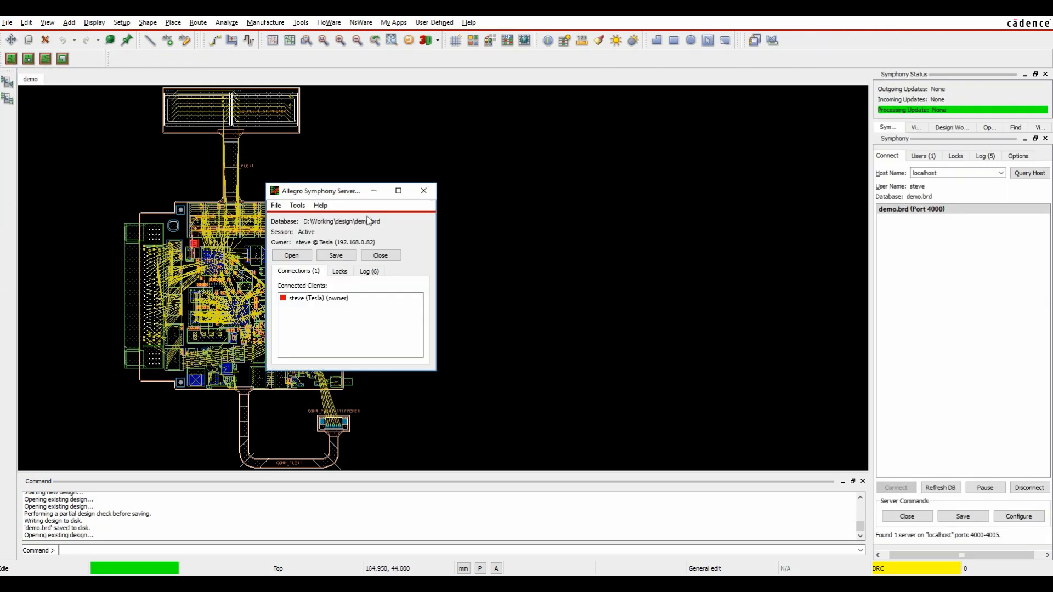
{"action": "left_click", "coordinate": [373, 190]}
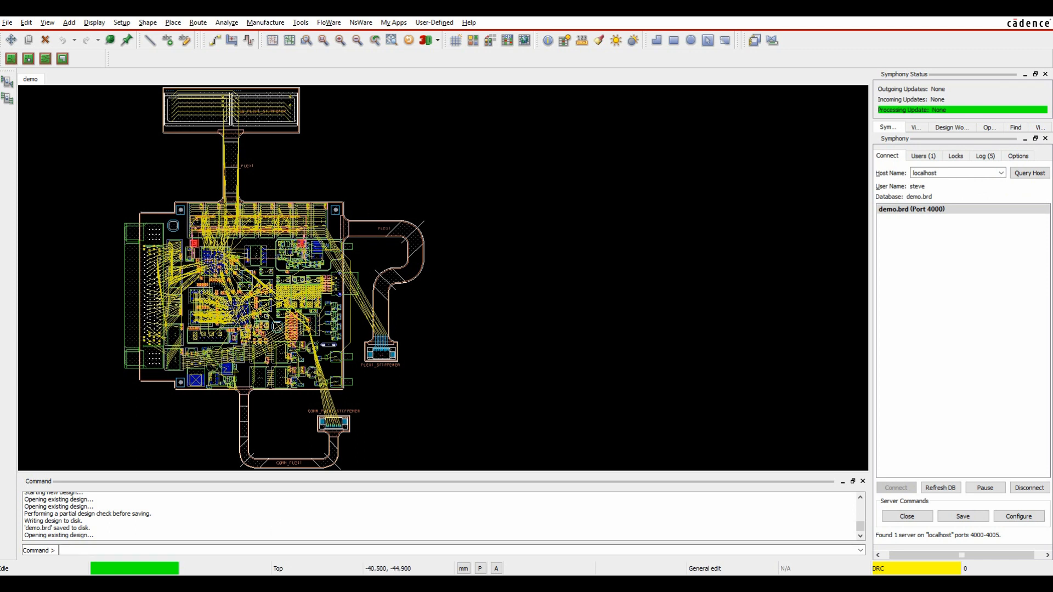
Launch a second PCB Editor session using Allegro PCB Designer with the Symphony Team Design option.
{"action": "mouse_move", "coordinate": [443, 584]}
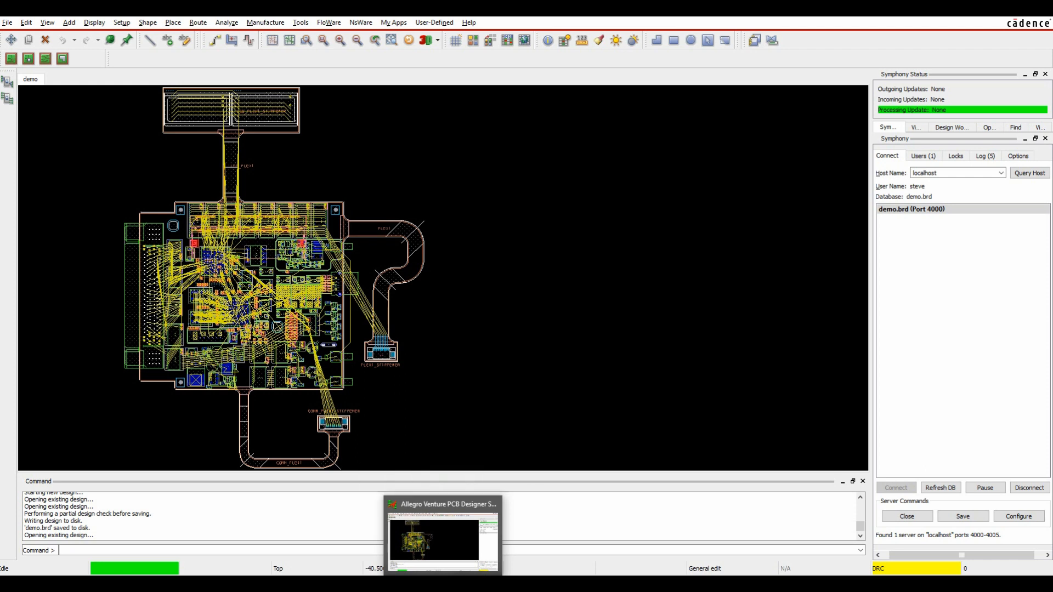
{"action": "right_click", "coordinate": [443, 584]}
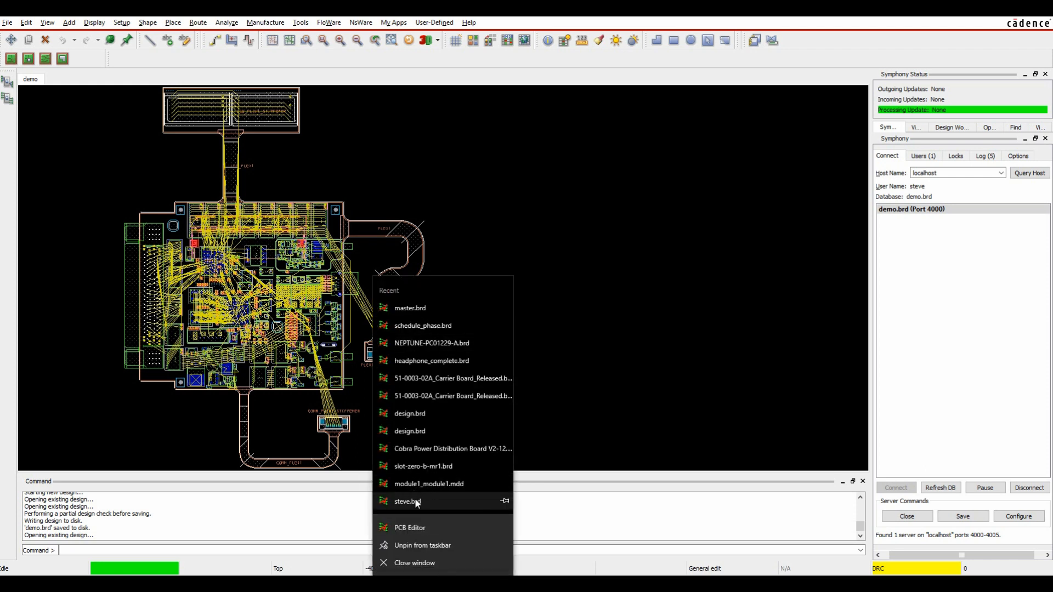
{"action": "left_click", "coordinate": [418, 528]}
{"action": "left_click", "coordinate": [471, 232]}
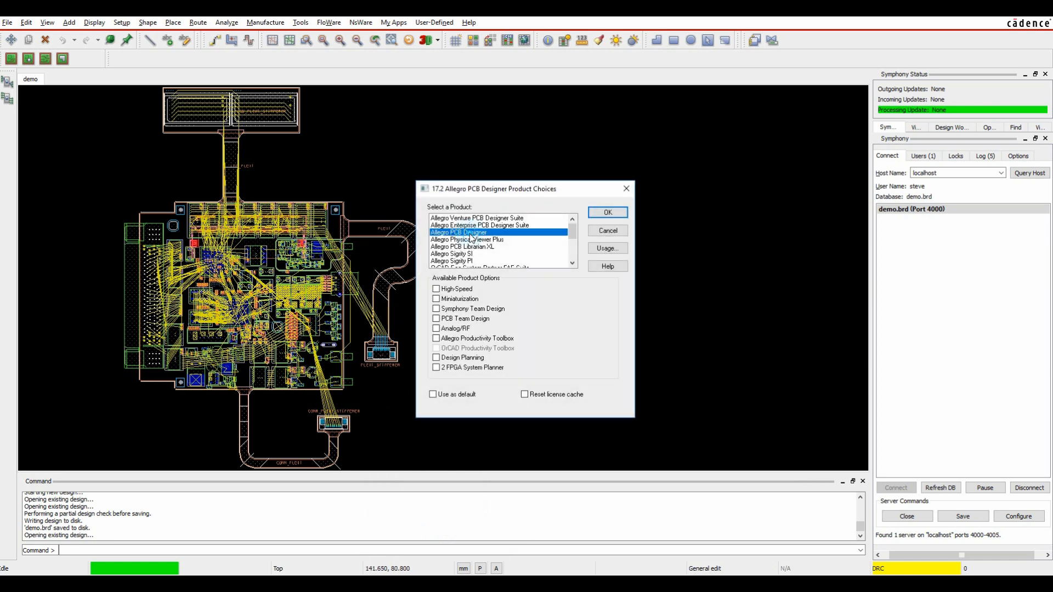
{"action": "left_click", "coordinate": [436, 309]}
{"action": "left_click", "coordinate": [625, 213]}
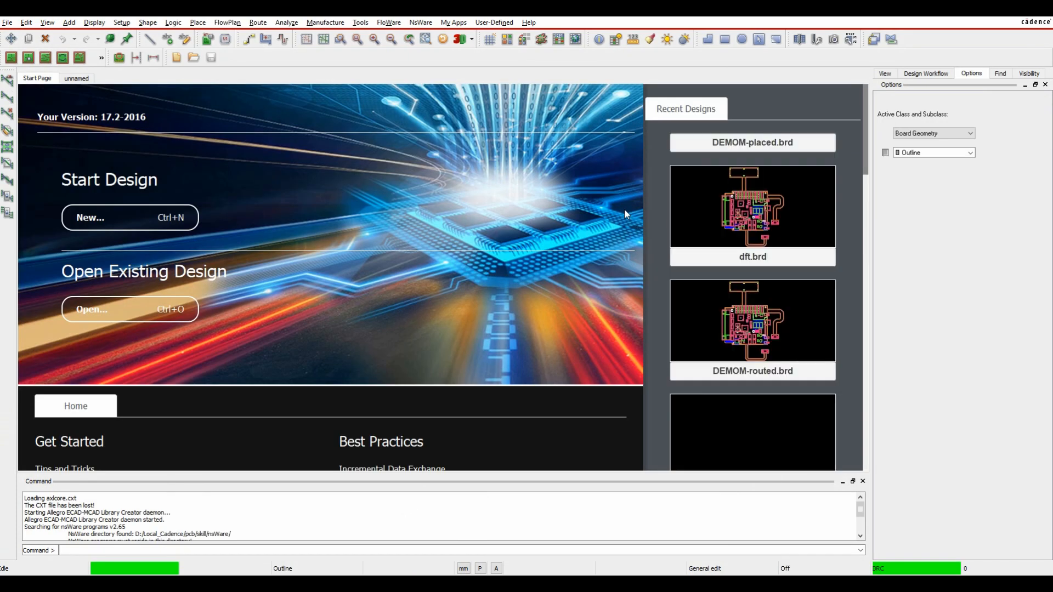
Query localhost for Symphony servers from the second session and connect it to demo.brd on port 4000.
{"action": "left_click", "coordinate": [9, 23]}
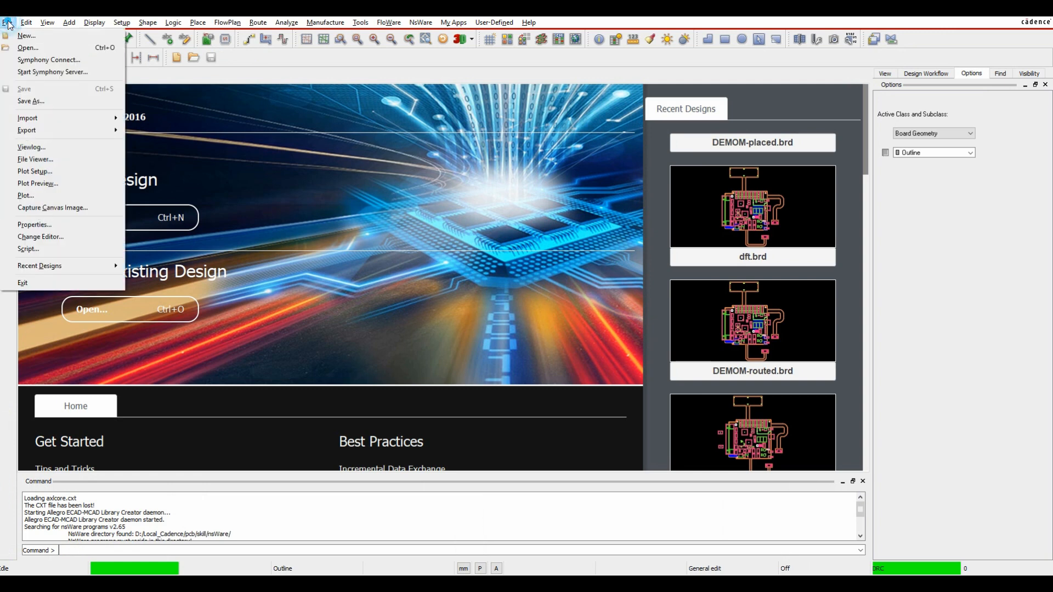
{"action": "left_click", "coordinate": [39, 60]}
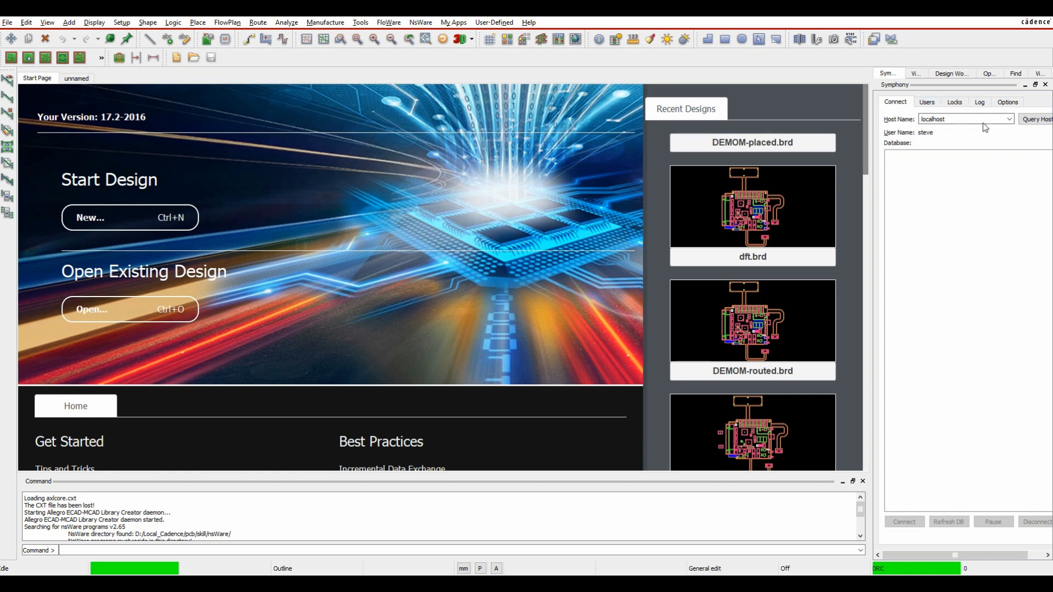
{"action": "left_click", "coordinate": [1036, 121]}
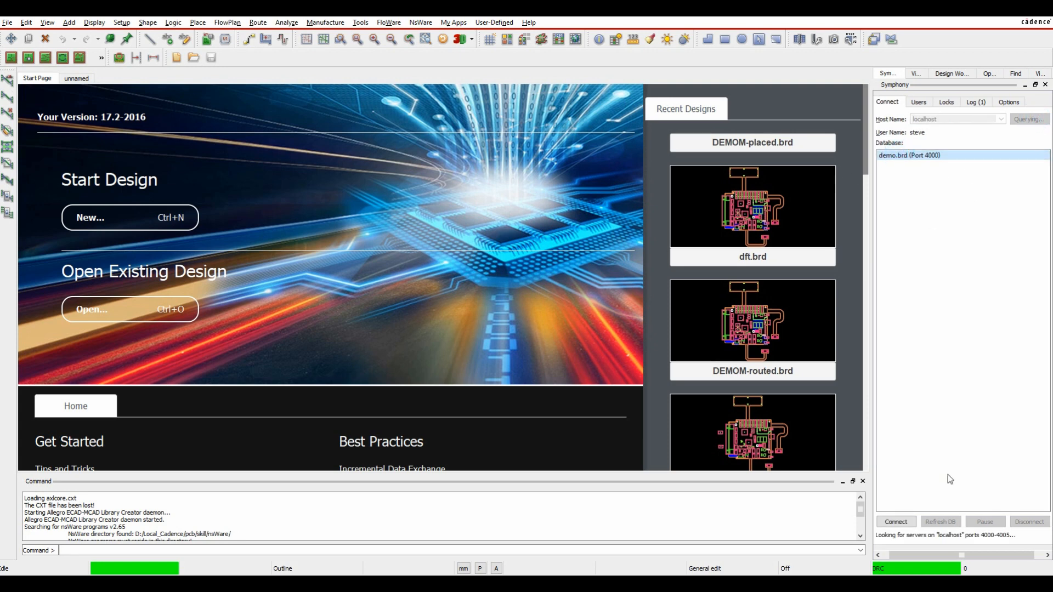
{"action": "left_click", "coordinate": [896, 521]}
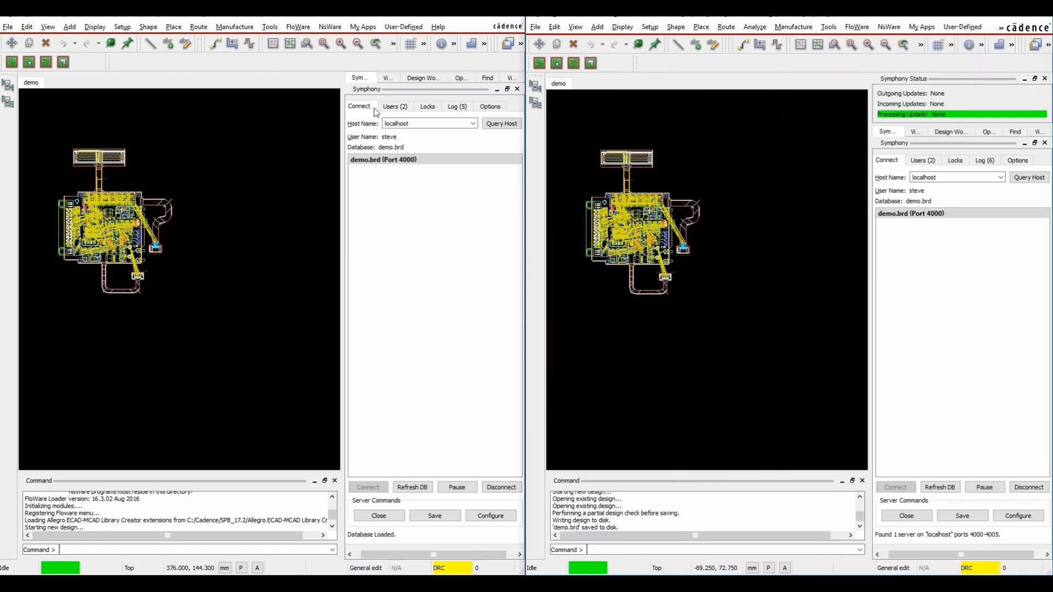
Check the users connected to the Symphony session and fit the whole board in both editor views.
{"action": "left_click", "coordinate": [402, 107]}
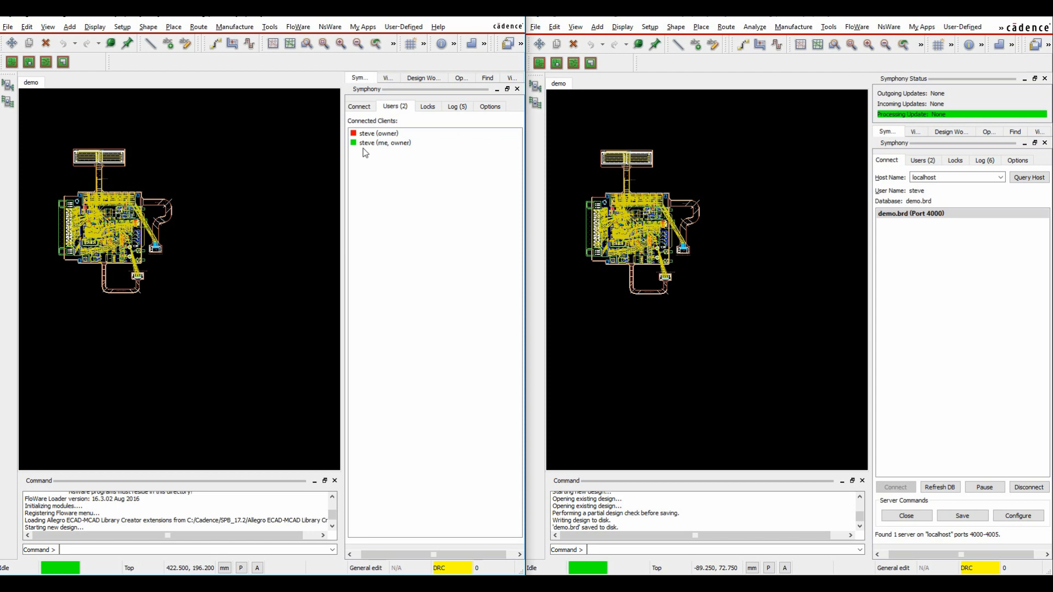
{"action": "left_click", "coordinate": [851, 44]}
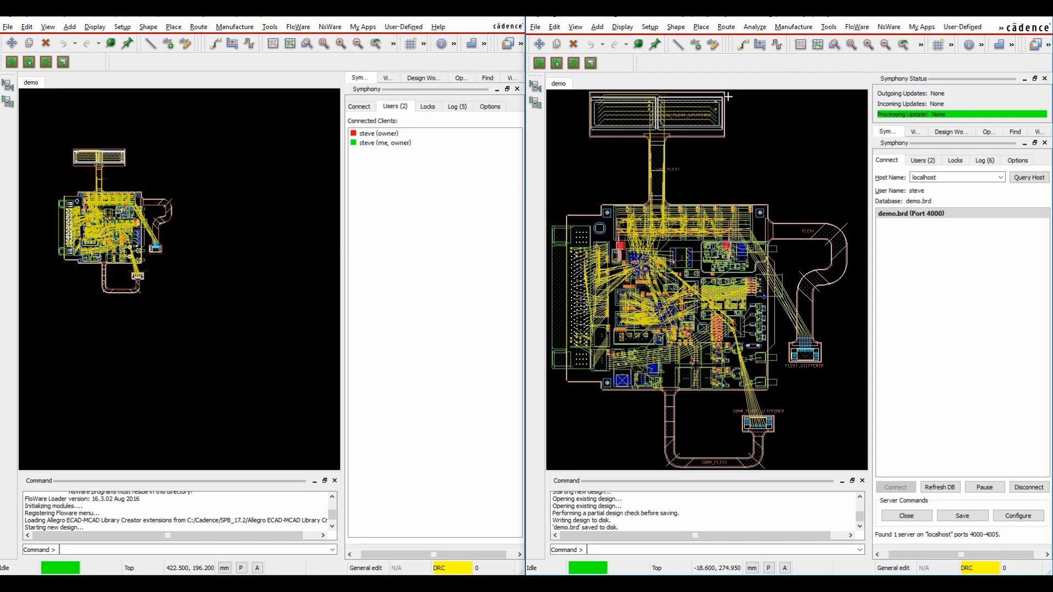
{"action": "left_click", "coordinate": [323, 44]}
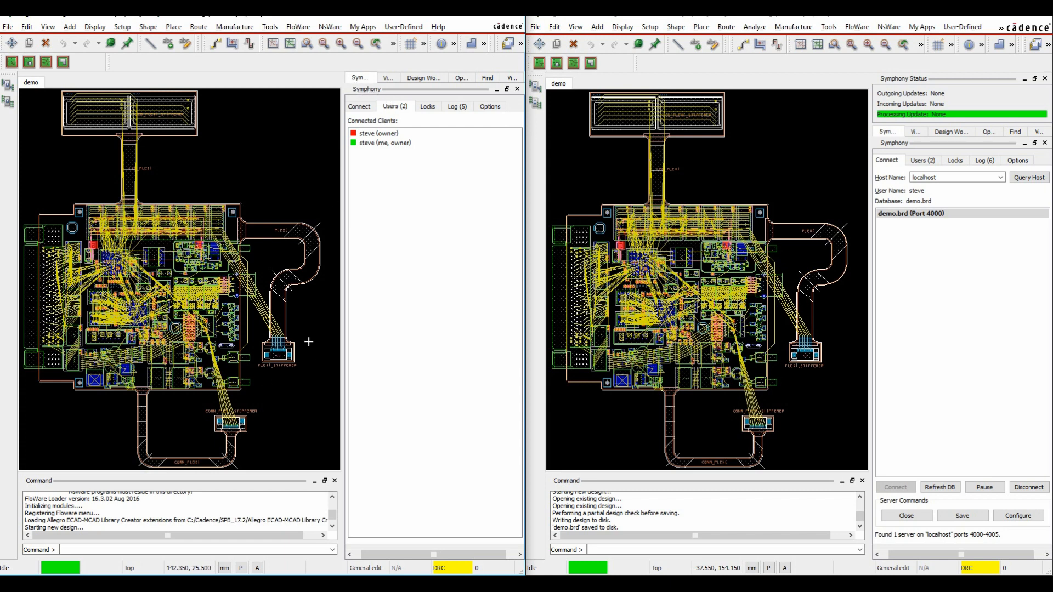
Start routing all eight traces above connector P2 together as a group in the newly connected session.
{"action": "scroll", "coordinate": [309, 345], "scroll_direction": "up", "scroll_amount": 2}
{"action": "scroll", "coordinate": [280, 343], "scroll_direction": "up", "scroll_amount": 3}
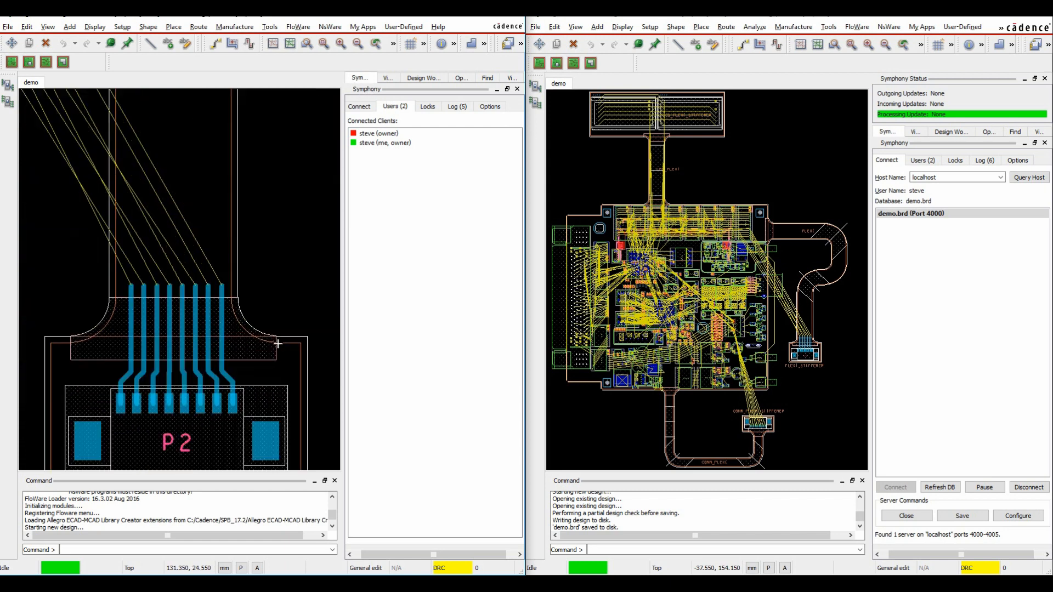
{"action": "left_click", "coordinate": [215, 44]}
{"action": "left_click_drag", "start_coordinate": [229, 293], "coordinate": [122, 268]}
{"action": "scroll", "coordinate": [141, 236], "scroll_direction": "down", "scroll_amount": 2}
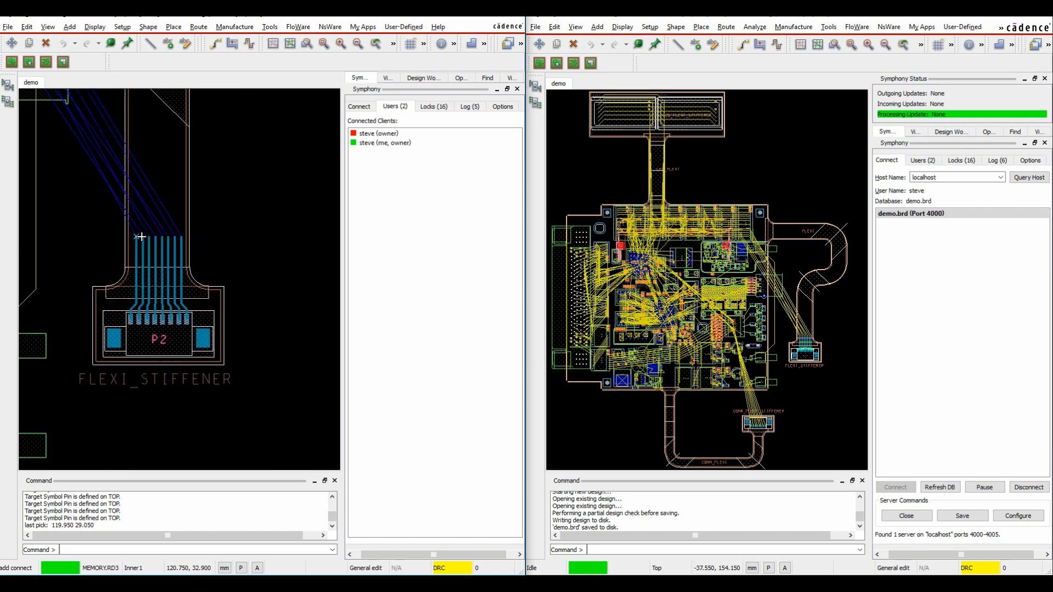
Set the group route to contour the route keepin with an extra gap of 1 mm.
{"action": "right_click", "coordinate": [141, 237]}
{"action": "left_click", "coordinate": [170, 494]}
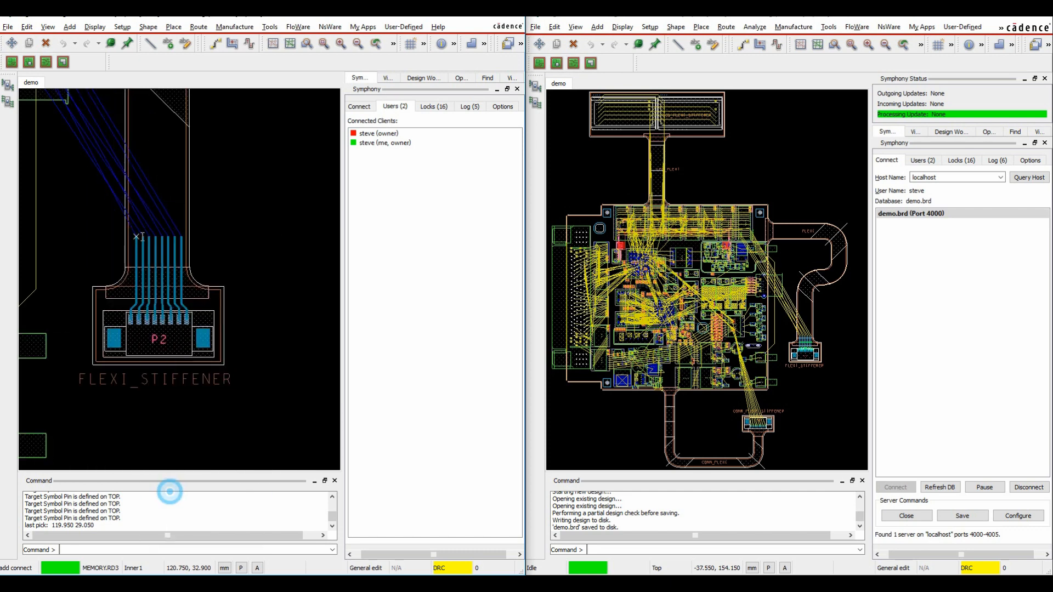
{"action": "double_click", "coordinate": [146, 236]}
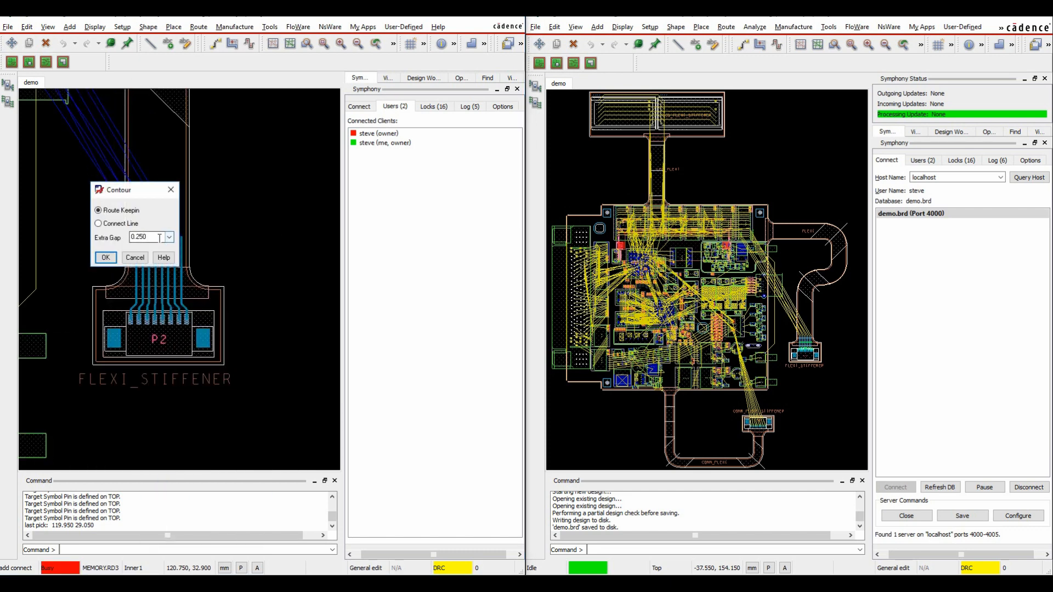
{"action": "type", "text": "1"}
{"action": "left_click", "coordinate": [107, 258]}
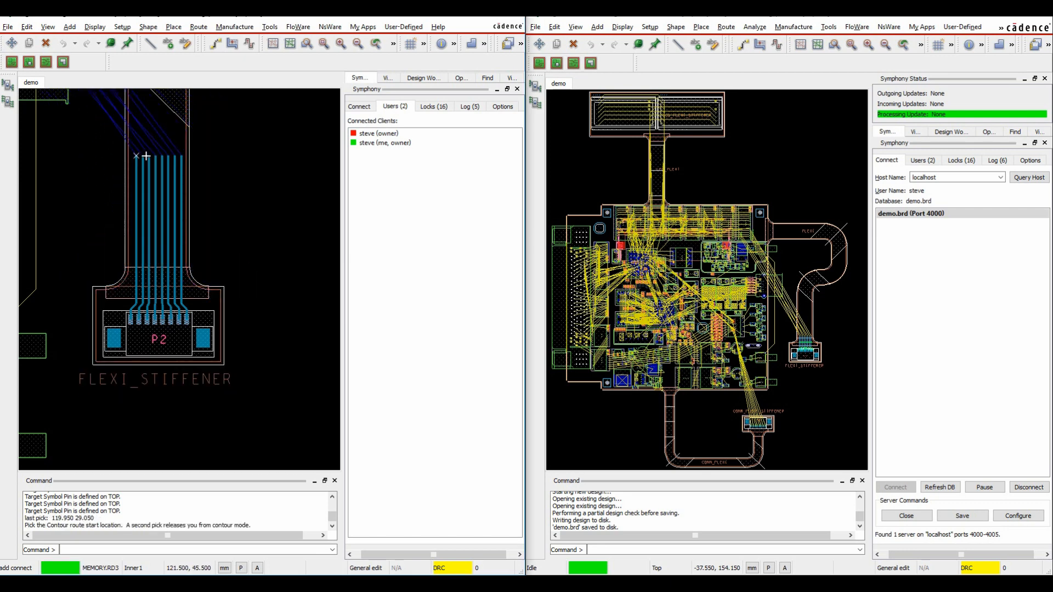
Route the trace group along the curved flex section up to its straight horizontal part near the main board.
{"action": "middle_click_drag", "start_coordinate": [155, 109], "coordinate": [159, 371]}
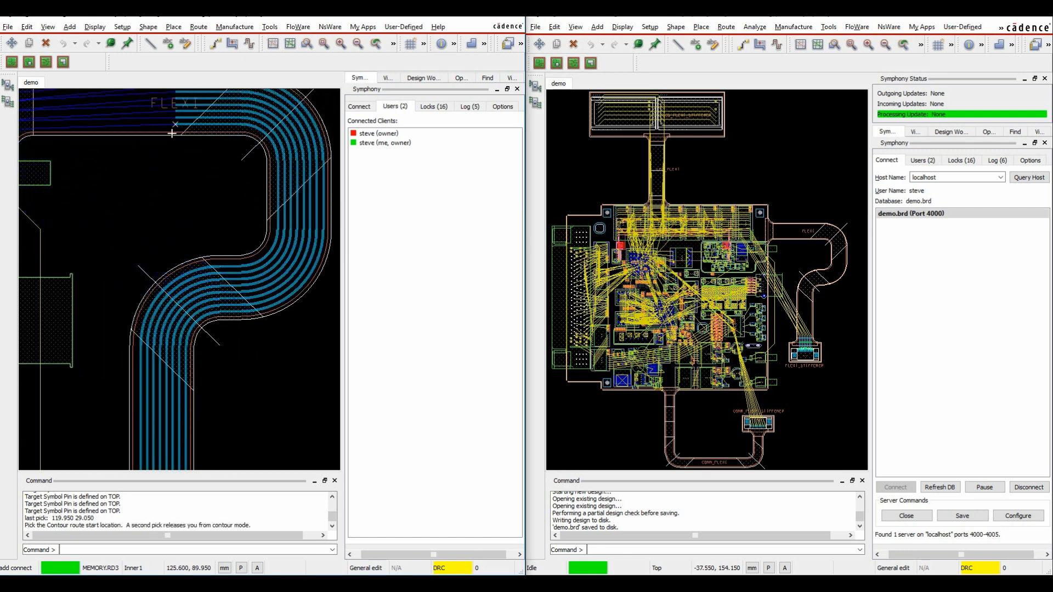
{"action": "left_click", "coordinate": [76, 126]}
{"action": "left_click", "coordinate": [75, 125]}
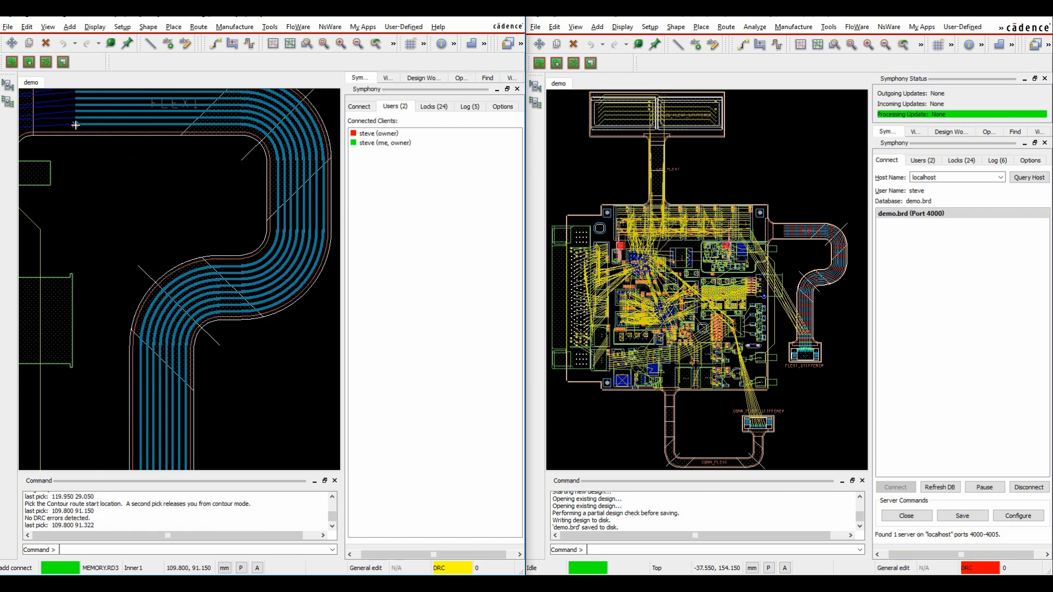
Extend the trace group into the main board beside U47, add vias to Inner2 and finish the group route.
{"action": "middle_click_drag", "start_coordinate": [76, 125], "coordinate": [195, 143]}
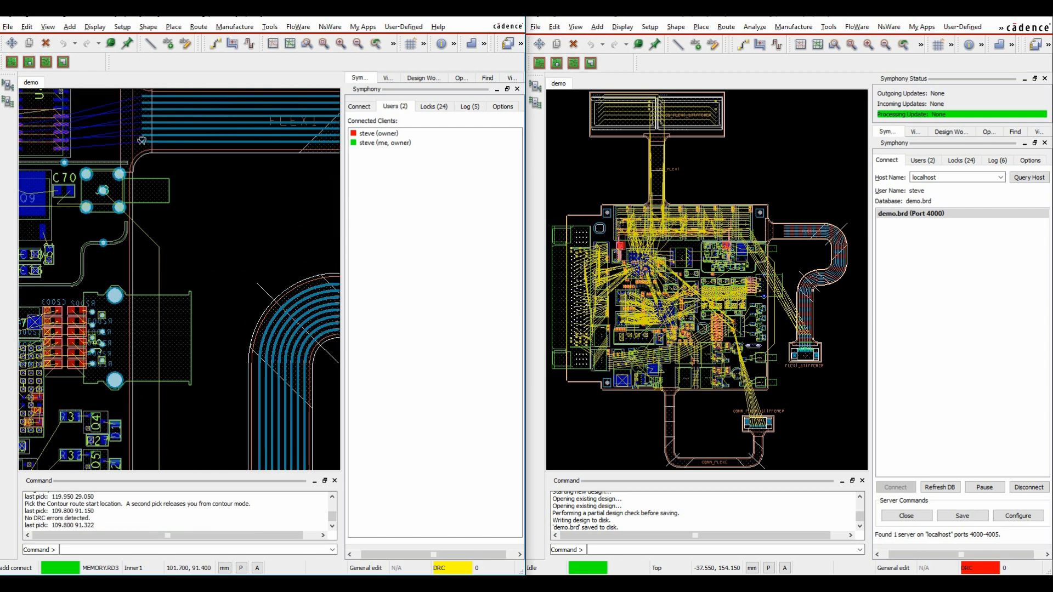
{"action": "double_click", "coordinate": [106, 138]}
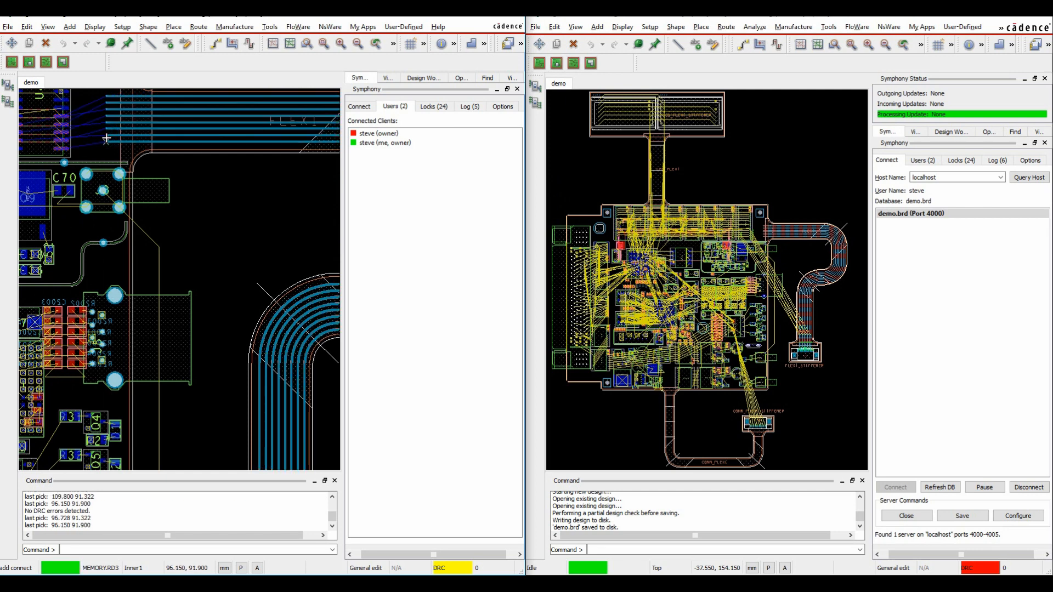
{"action": "double_click", "coordinate": [102, 138]}
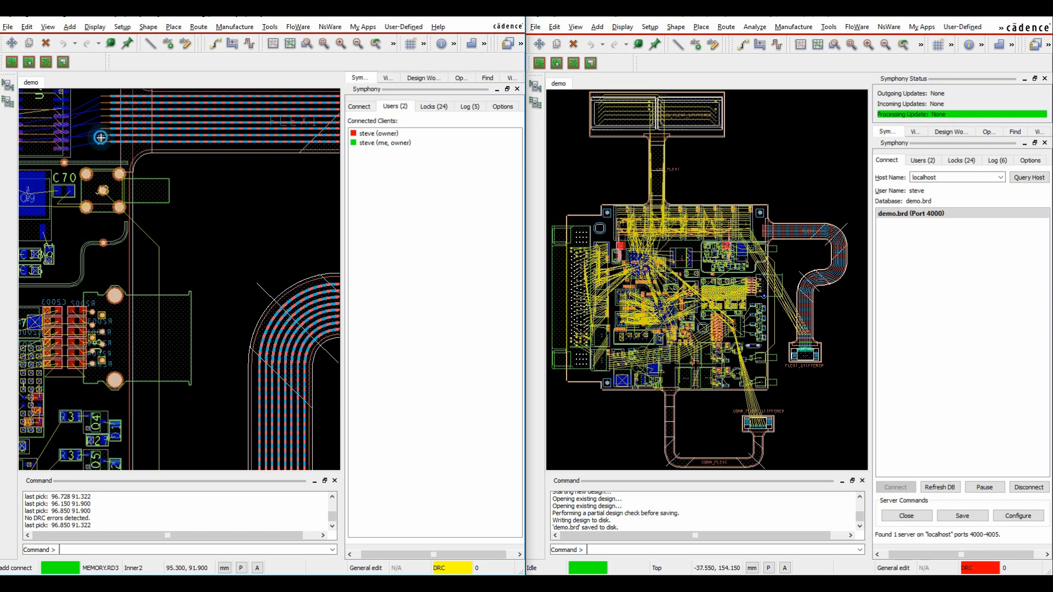
{"action": "left_click", "coordinate": [101, 138]}
{"action": "right_click", "coordinate": [101, 139]}
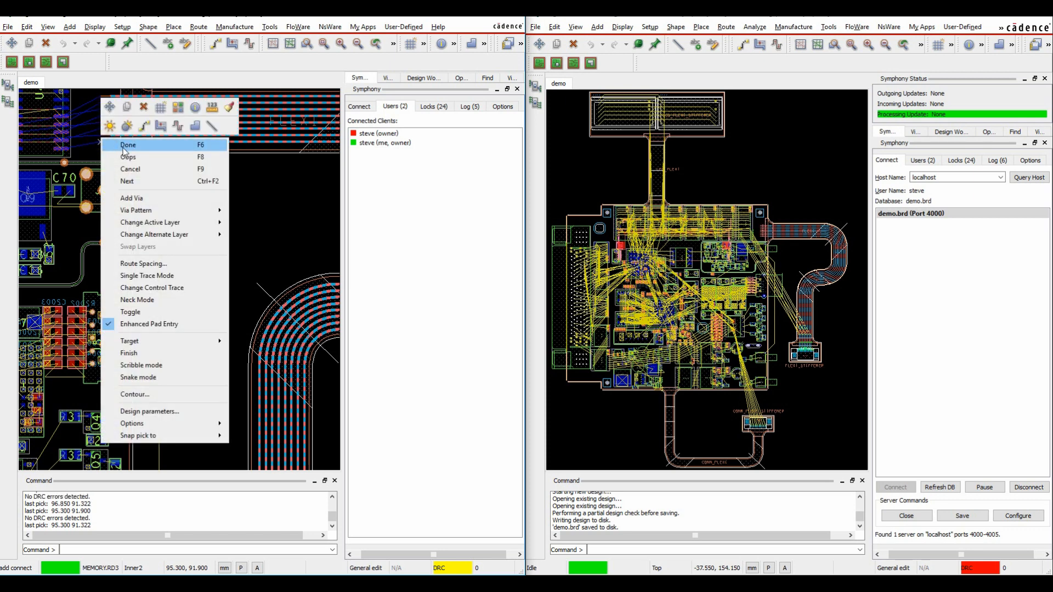
{"action": "left_click", "coordinate": [124, 146]}
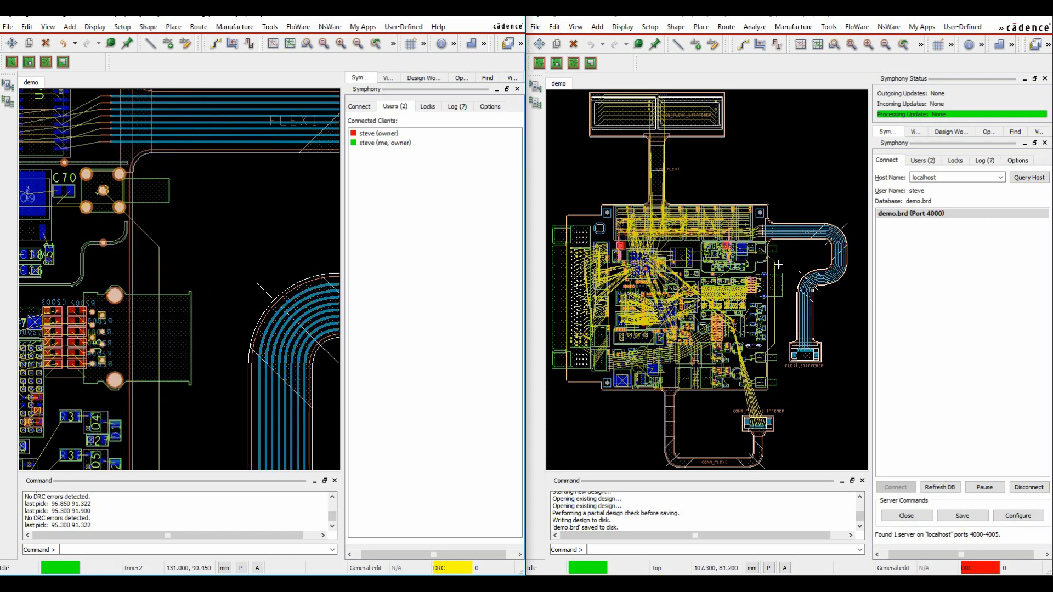
In the other session, route net N62564 on the Top layer from C70 and C69 to the large Q9 pad.
{"action": "scroll", "coordinate": [789, 232], "scroll_direction": "up", "scroll_amount": 3}
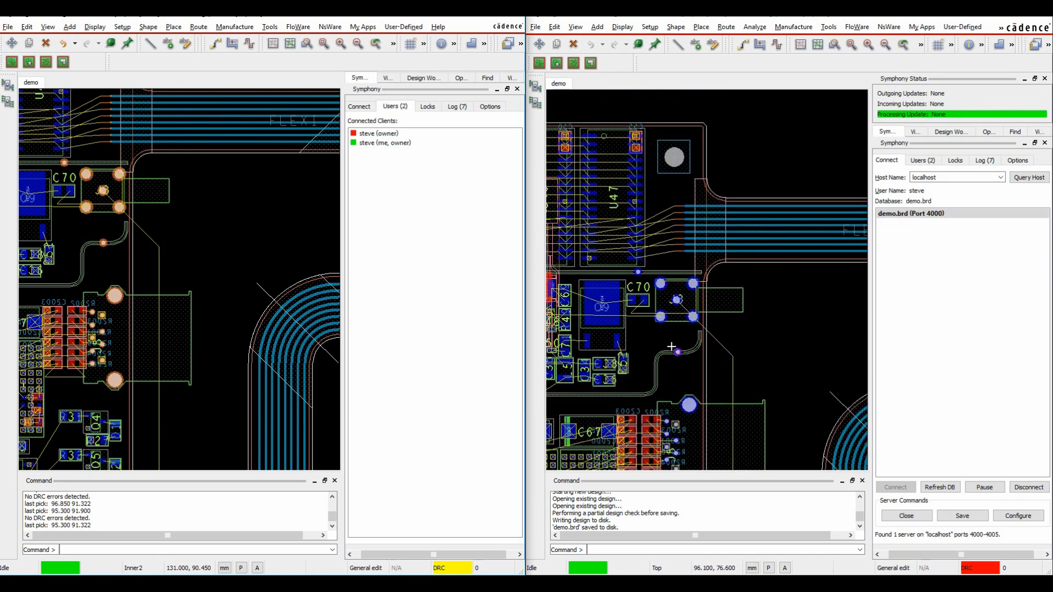
{"action": "middle_click_drag", "start_coordinate": [232, 239], "coordinate": [325, 286]}
{"action": "scroll", "coordinate": [236, 301], "scroll_direction": "up", "scroll_amount": 1}
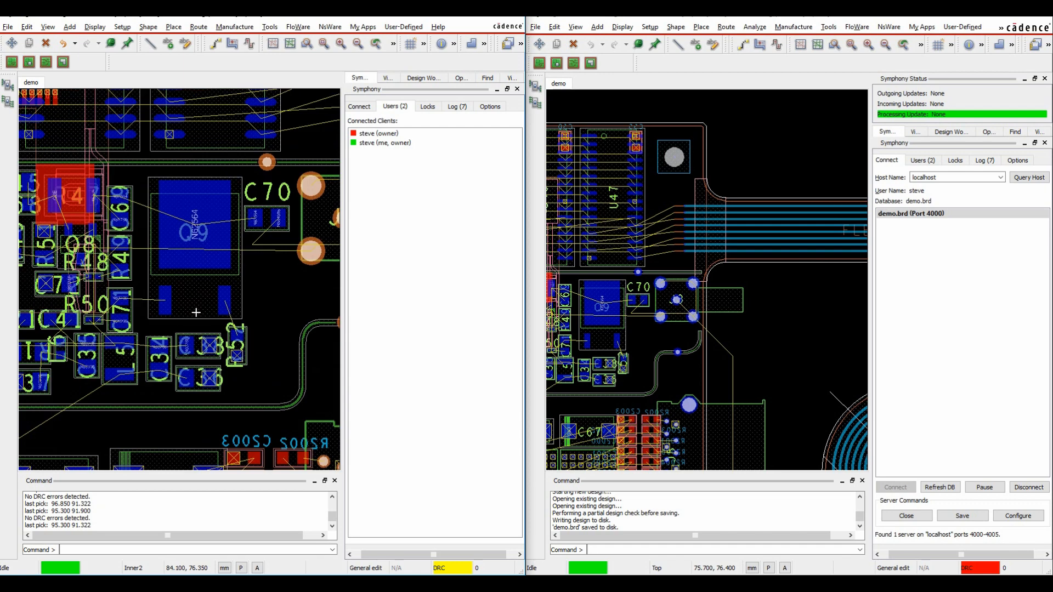
{"action": "scroll", "coordinate": [252, 313], "scroll_direction": "up", "scroll_amount": 1}
{"action": "scroll", "coordinate": [630, 314], "scroll_direction": "up", "scroll_amount": 1}
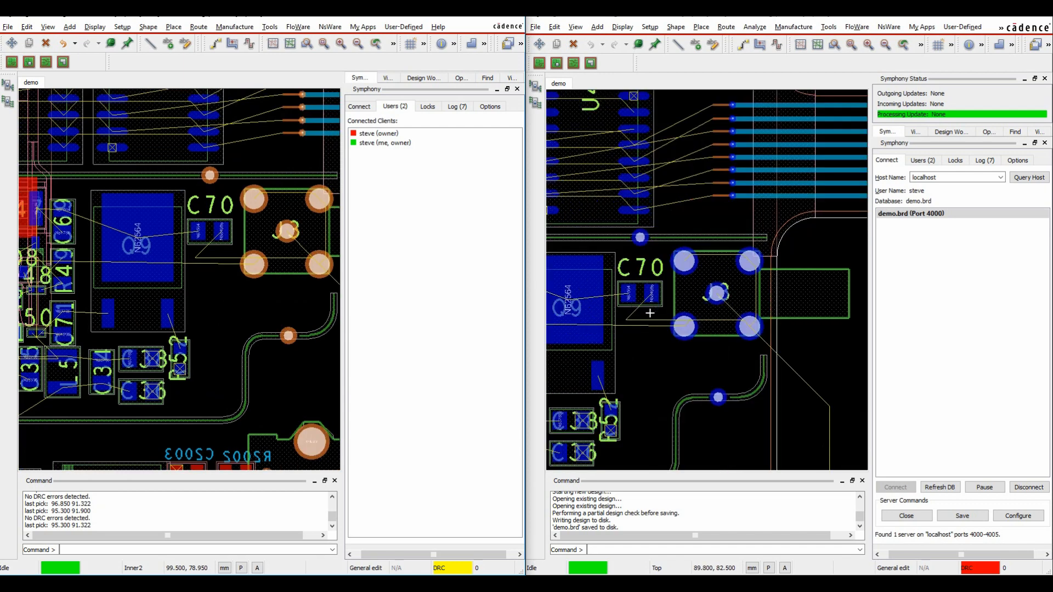
{"action": "scroll", "coordinate": [719, 341], "scroll_direction": "up", "scroll_amount": 1}
{"action": "middle_click_drag", "start_coordinate": [718, 341], "coordinate": [731, 332]}
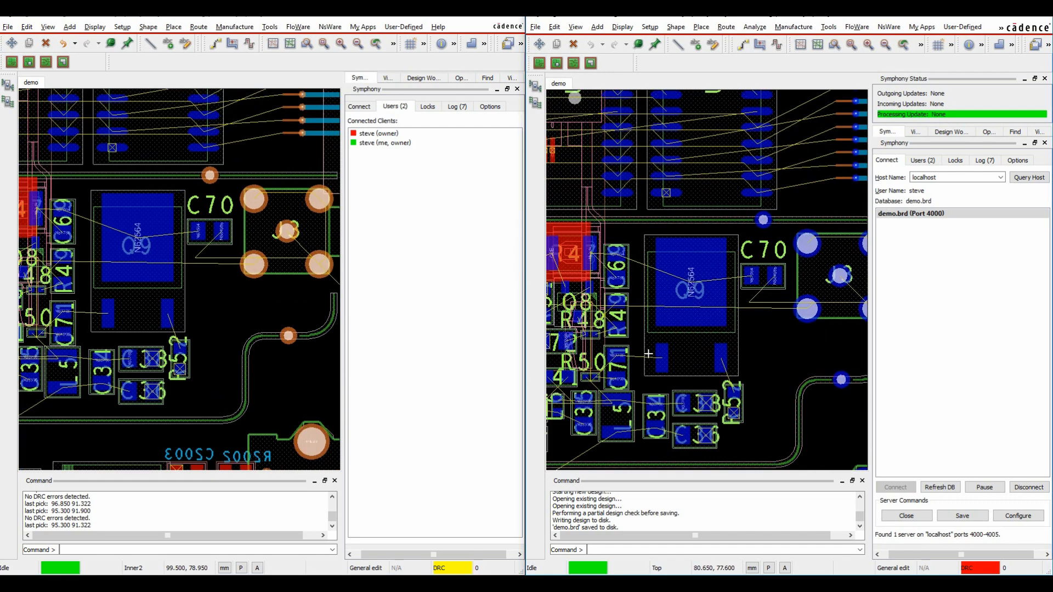
{"action": "left_click", "coordinate": [745, 47]}
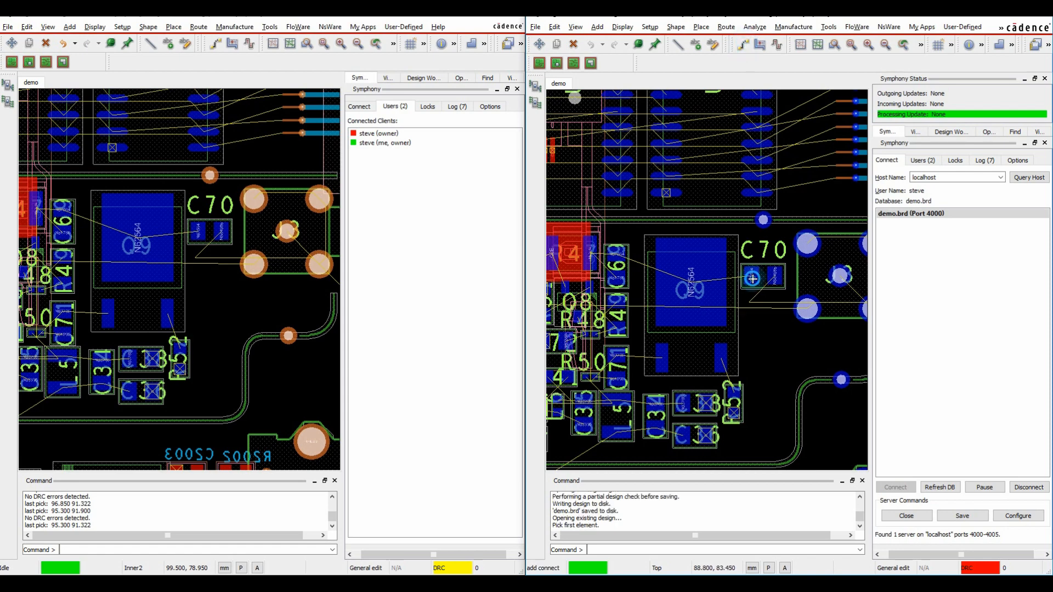
{"action": "left_click", "coordinate": [755, 279]}
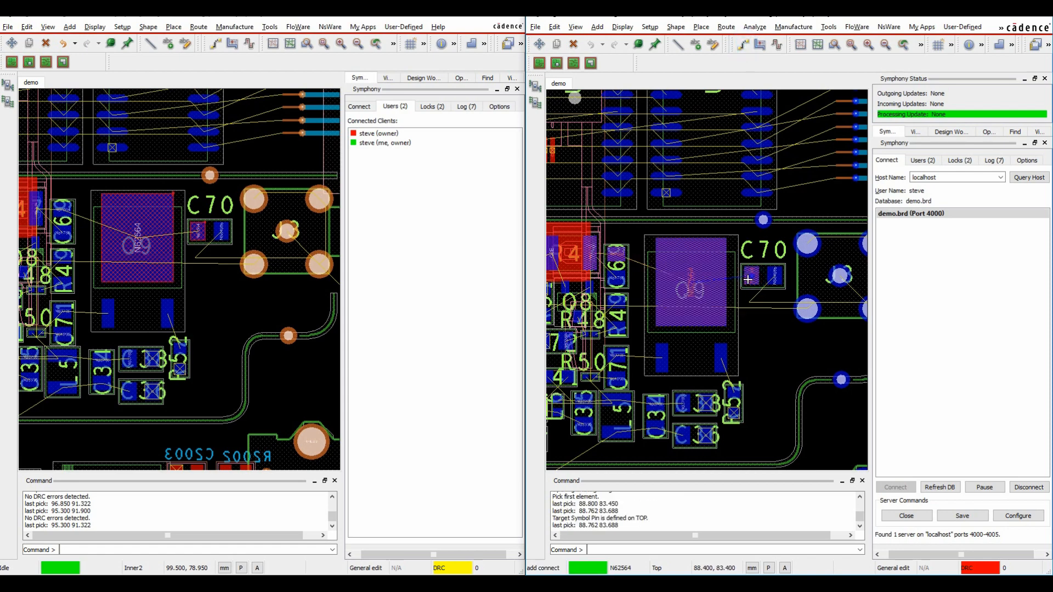
{"action": "left_click", "coordinate": [691, 281]}
{"action": "left_click", "coordinate": [620, 256]}
{"action": "left_click", "coordinate": [690, 276]}
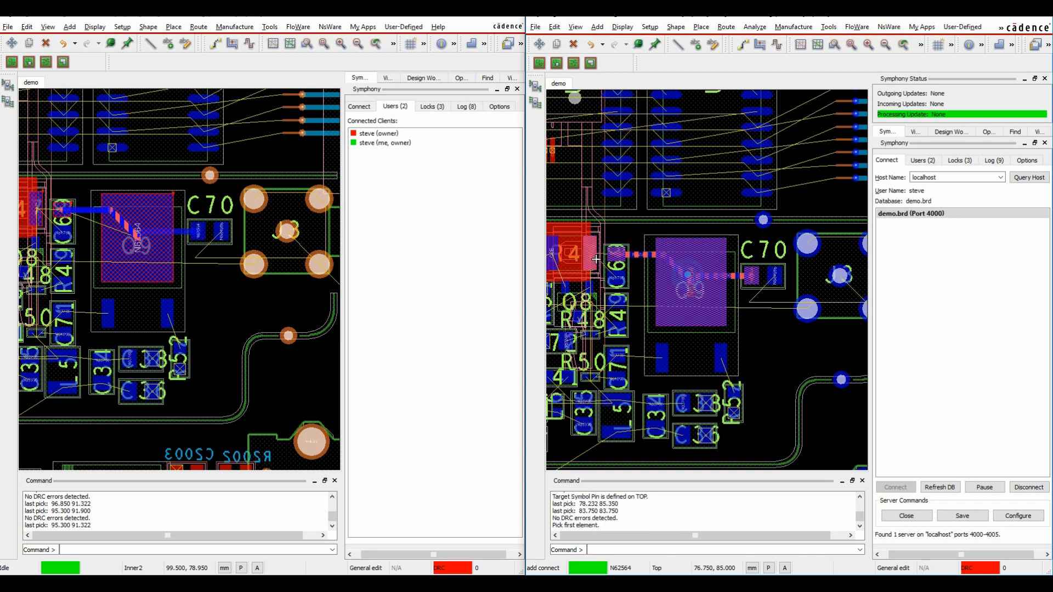
Route net N62564 on the Top layer from the R47 pad to the adjacent C69 pad.
{"action": "left_click", "coordinate": [592, 257]}
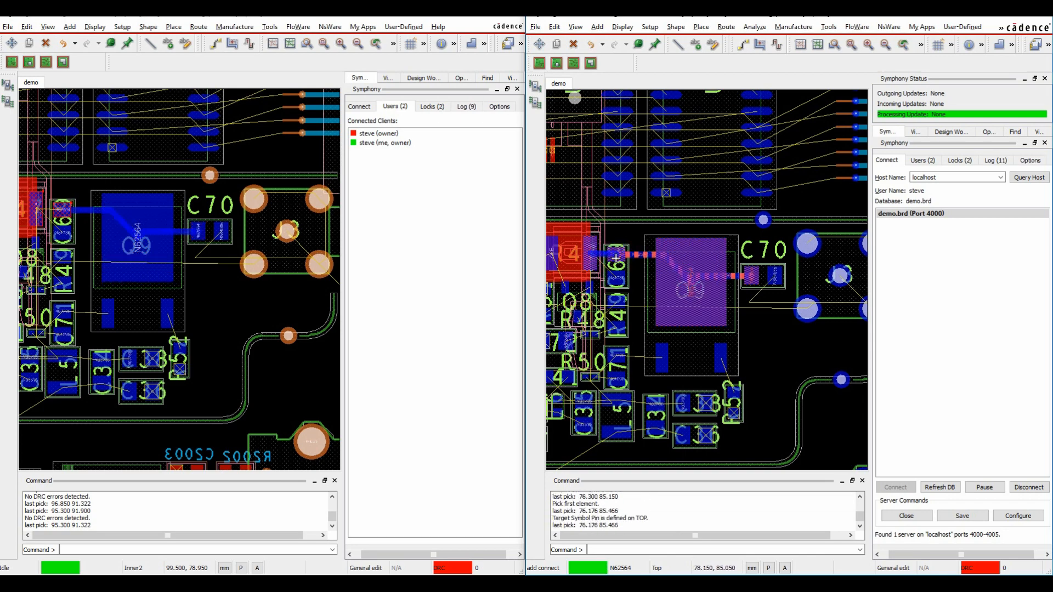
{"action": "left_click", "coordinate": [616, 257]}
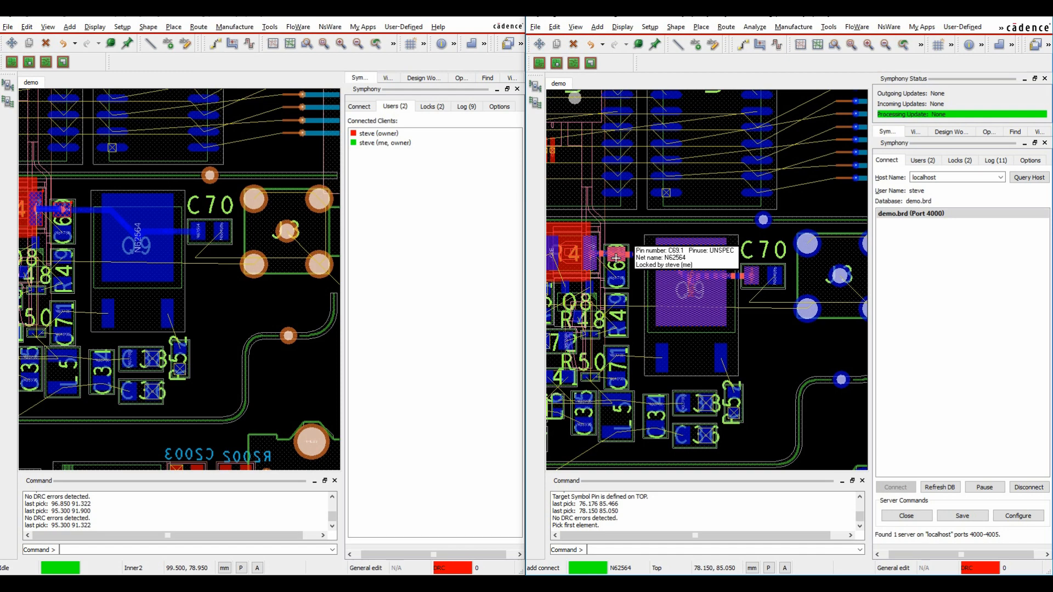
In the first session, route Memory.Ra14 on the Top layer from U46 to the matching U47 pin with bubble mode Hug preferred.
{"action": "middle_click_drag", "start_coordinate": [224, 302], "coordinate": [146, 323]}
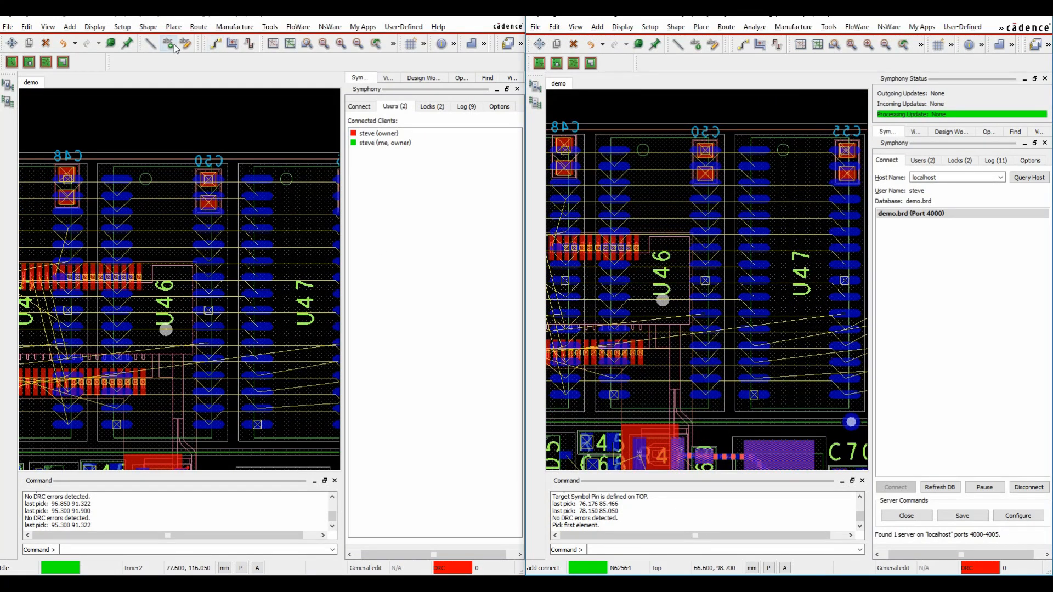
{"action": "left_click", "coordinate": [215, 44]}
{"action": "left_click", "coordinate": [123, 212]}
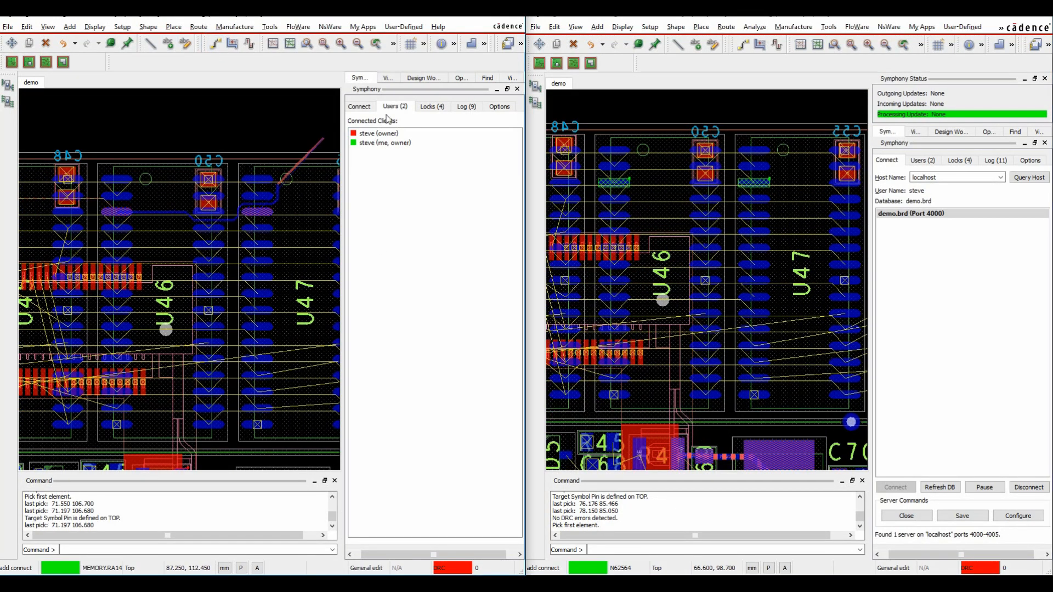
{"action": "left_click", "coordinate": [460, 77]}
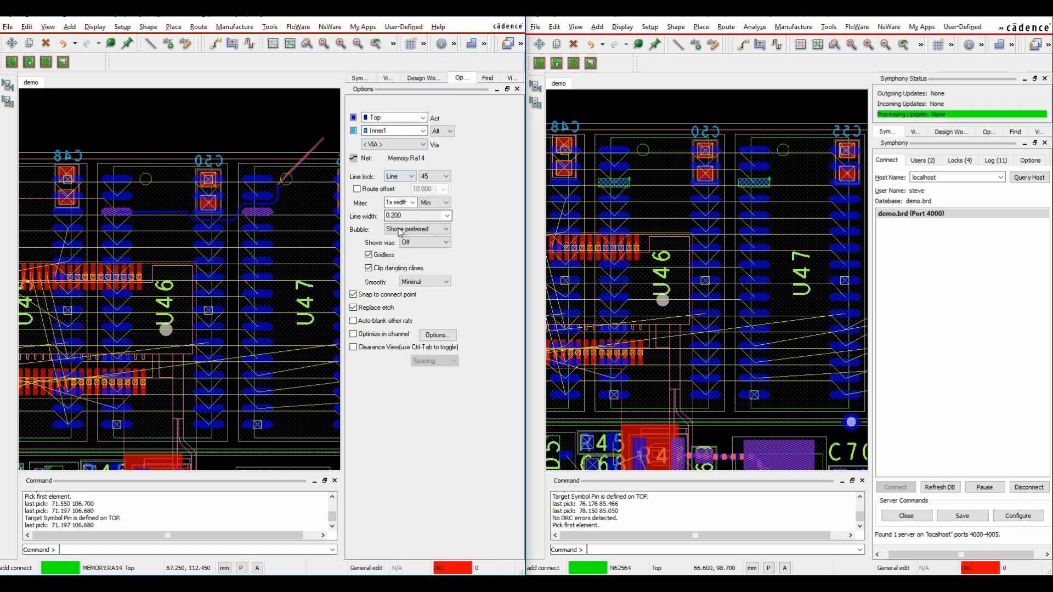
{"action": "left_click", "coordinate": [422, 229]}
{"action": "left_click", "coordinate": [406, 250]}
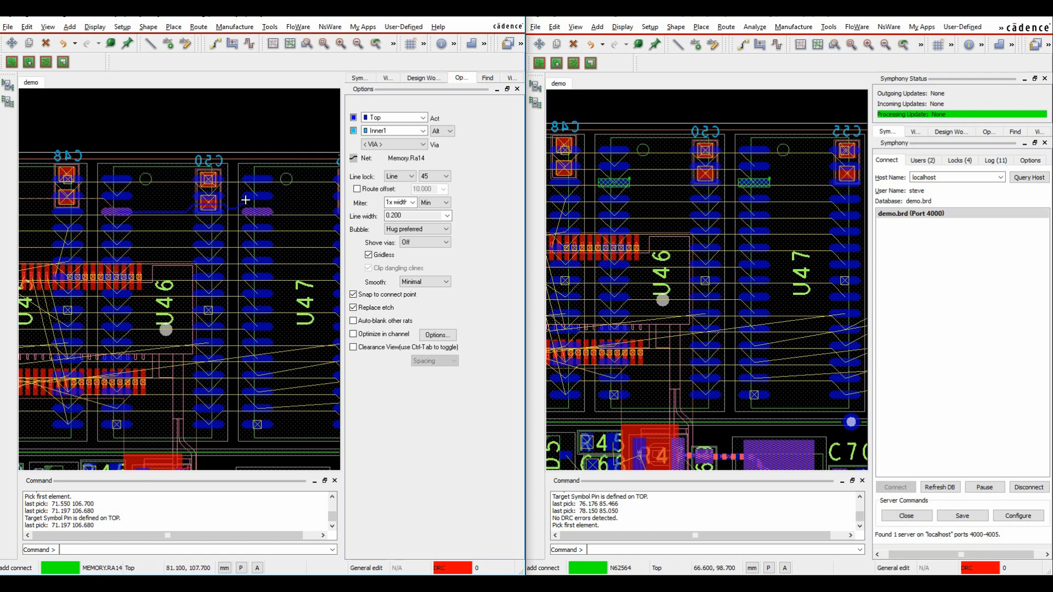
{"action": "left_click", "coordinate": [254, 209]}
Route Memory.Ra12, Memory.Ra7 and Memory.Ra6 on the Top layer from their U46 pins to the matching U47 pins.
{"action": "left_click", "coordinate": [116, 226]}
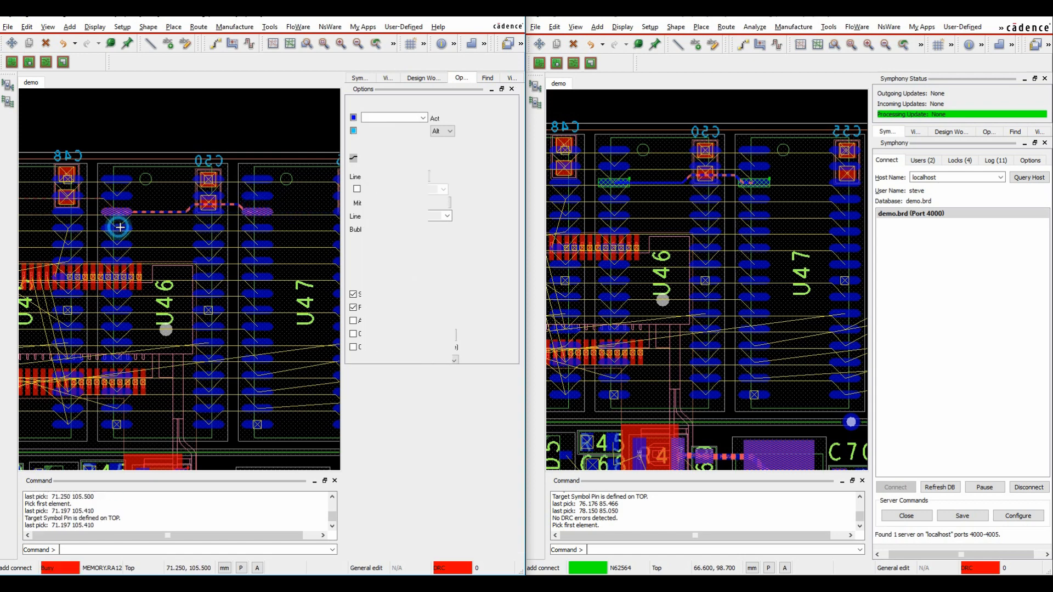
{"action": "left_click", "coordinate": [264, 229]}
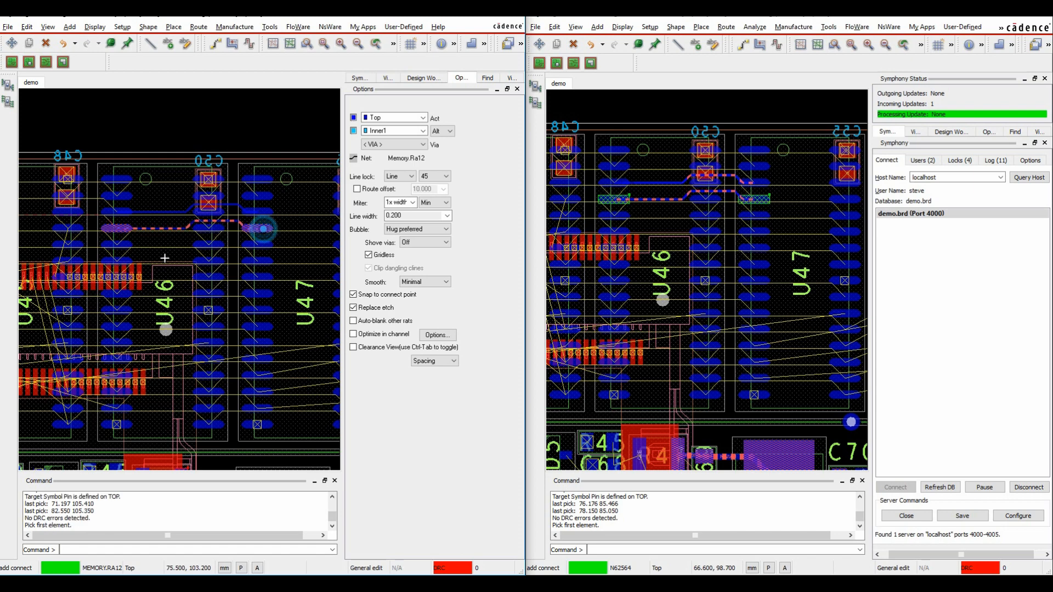
{"action": "left_click", "coordinate": [117, 243]}
{"action": "left_click", "coordinate": [251, 242]}
{"action": "left_click", "coordinate": [117, 261]}
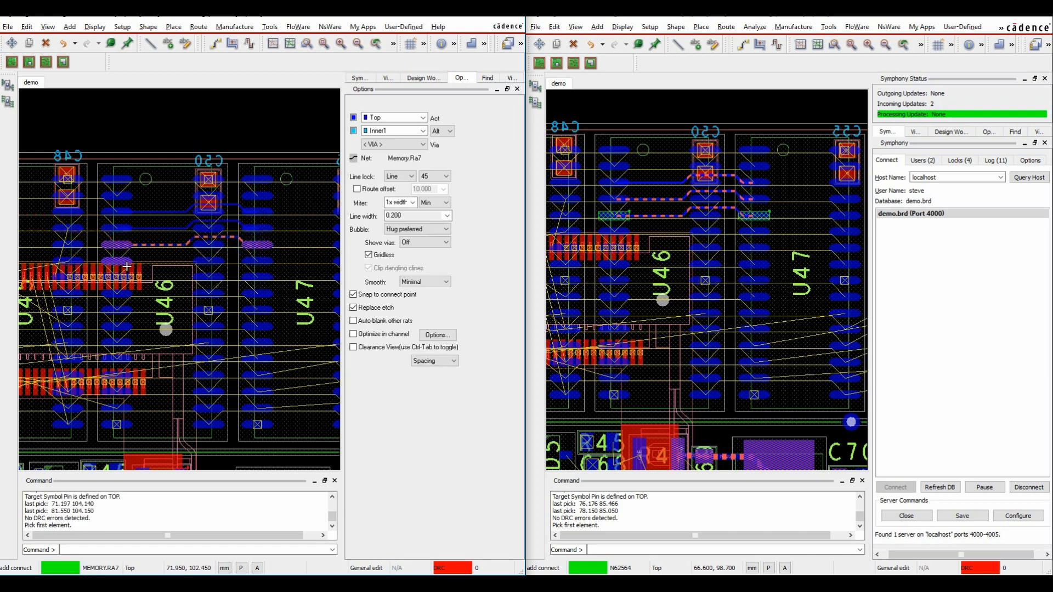
{"action": "left_click", "coordinate": [260, 265]}
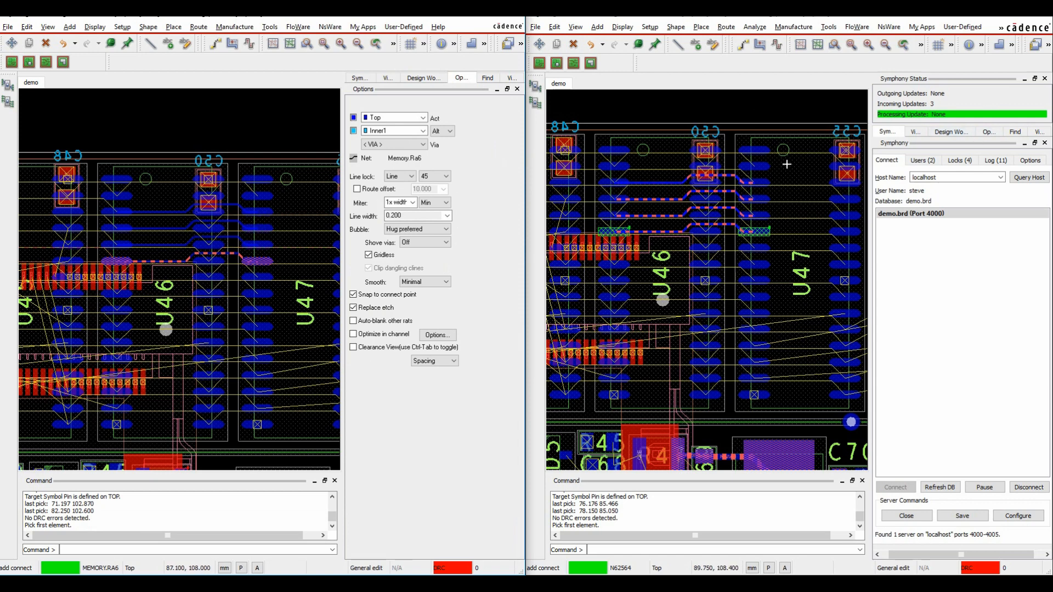
In the other session, review the Symphony connected users, object locks and update log, and open the Symphony options.
{"action": "left_click", "coordinate": [920, 161]}
{"action": "left_click", "coordinate": [969, 162]}
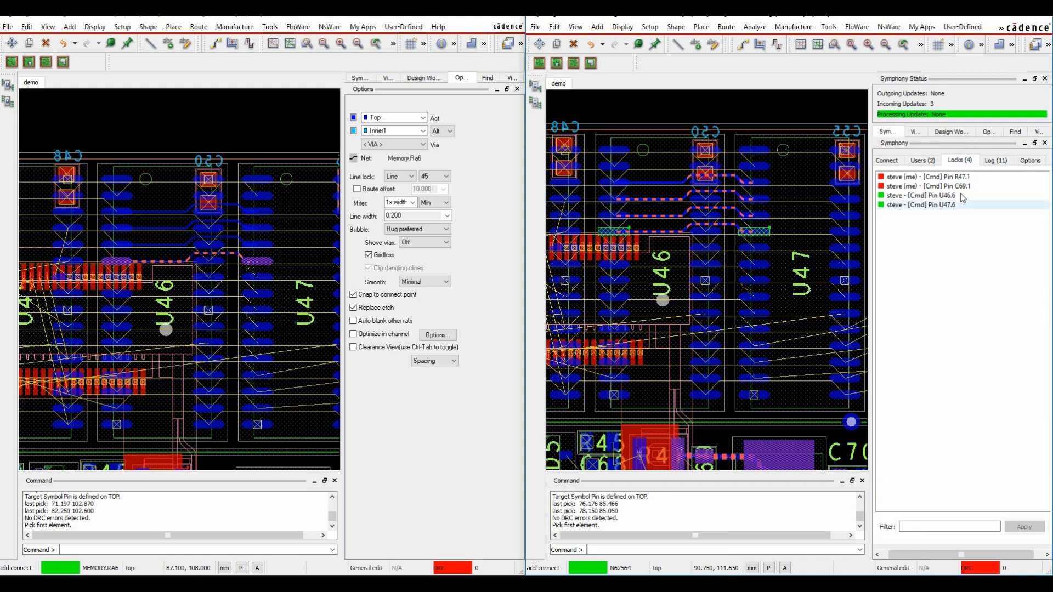
{"action": "left_click", "coordinate": [998, 160]}
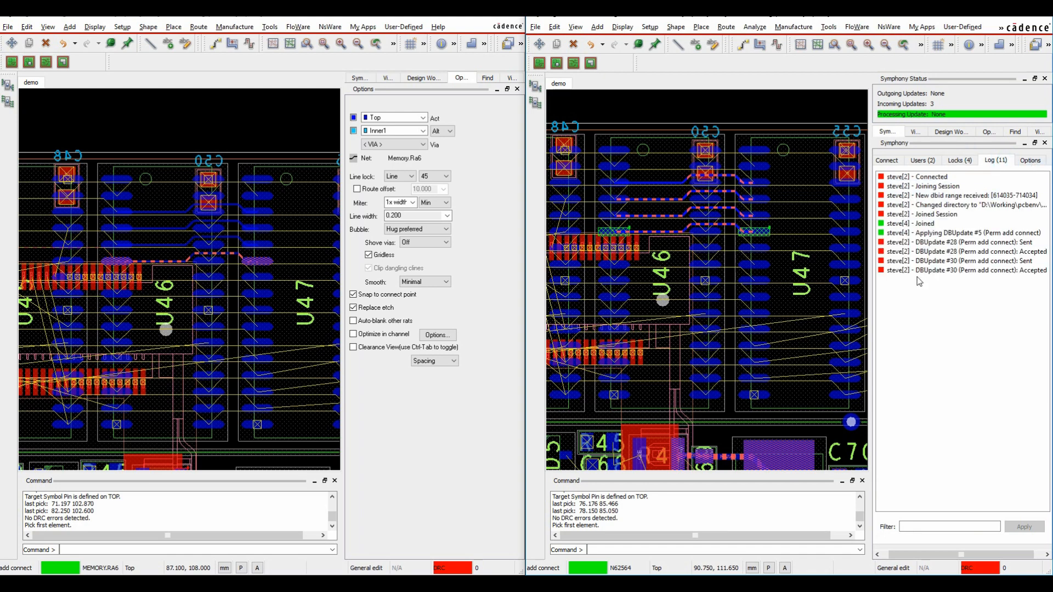
{"action": "left_click", "coordinate": [1030, 161]}
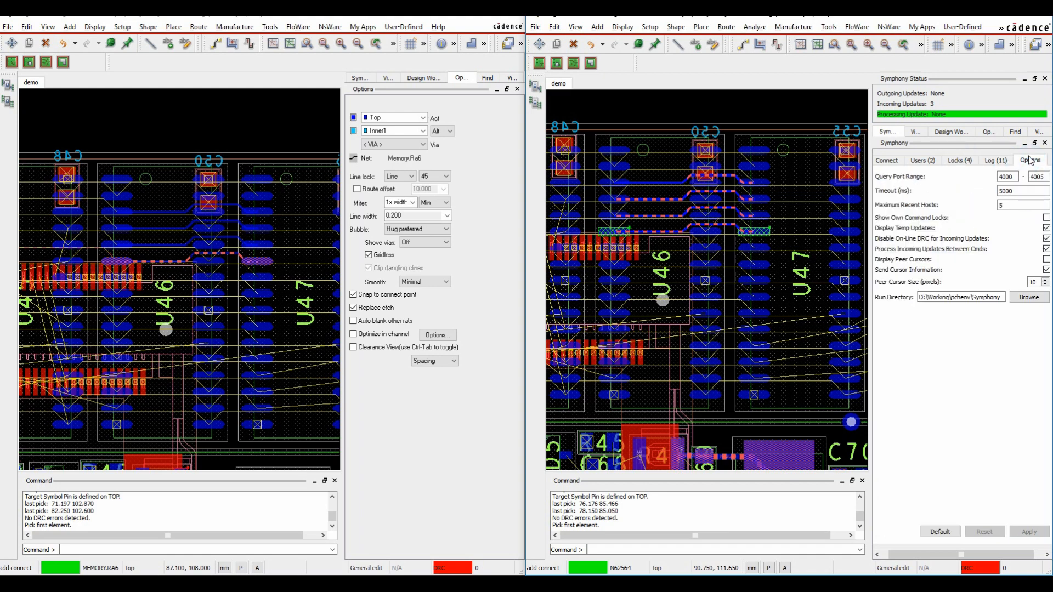